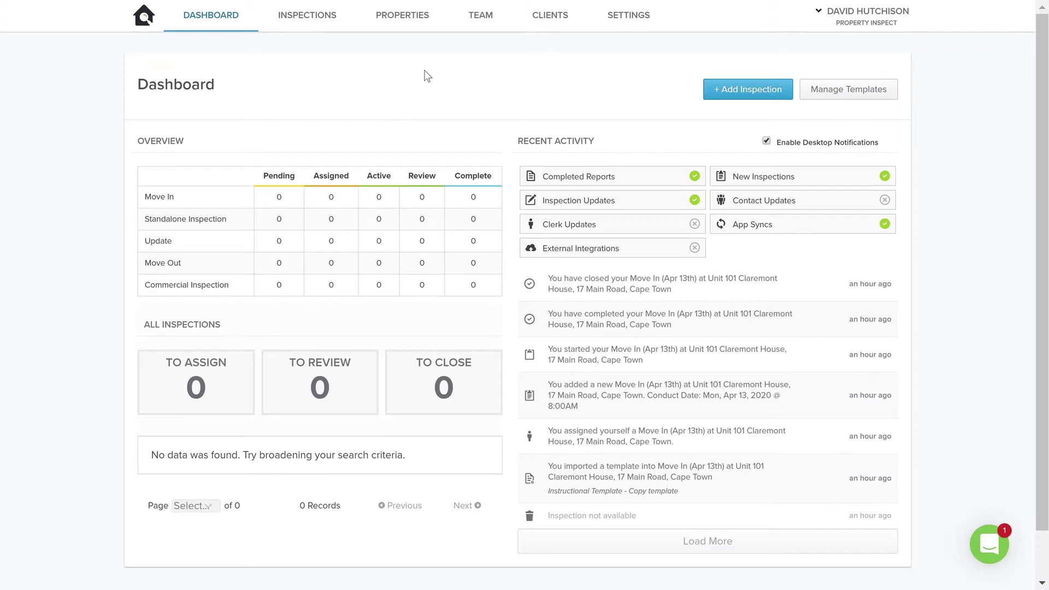
Step: Open the Properties List, search the address box for 109, then clear the search
left_click(416, 15)
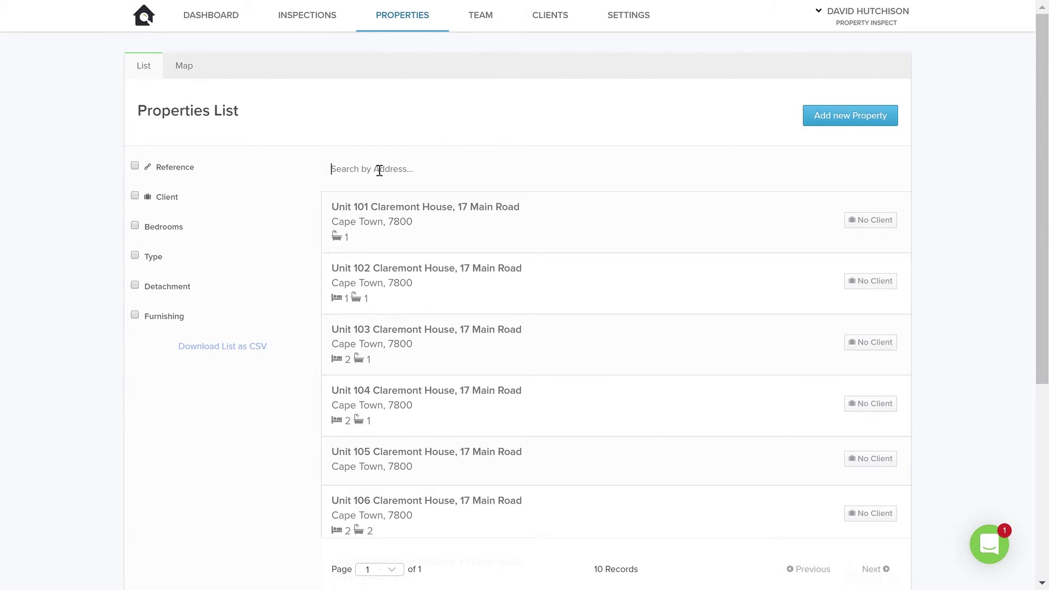
type("109")
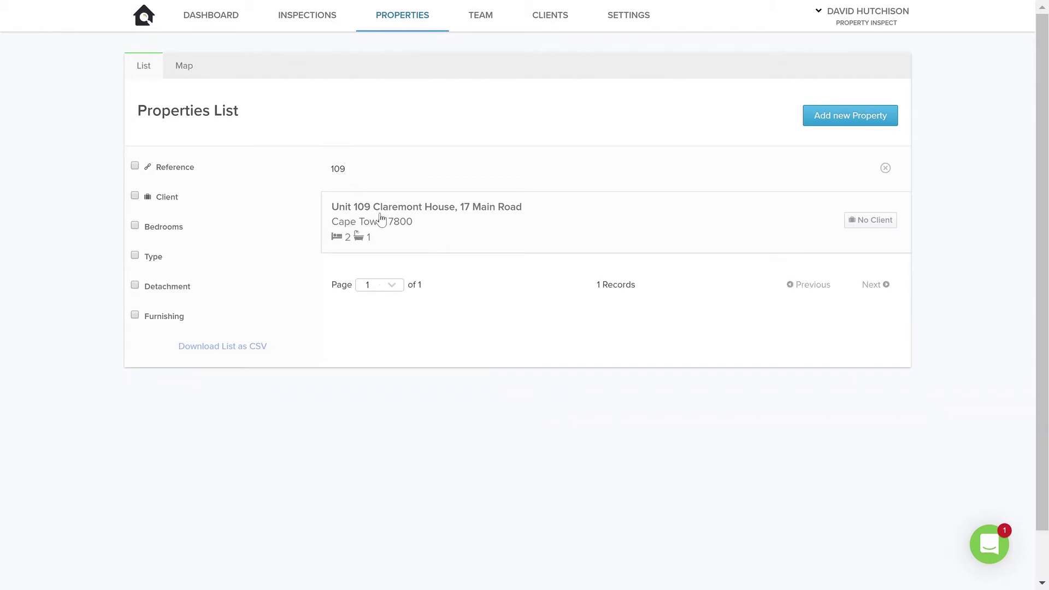
key("BackSpace")
key("BackSpace")
key("BackSpace")
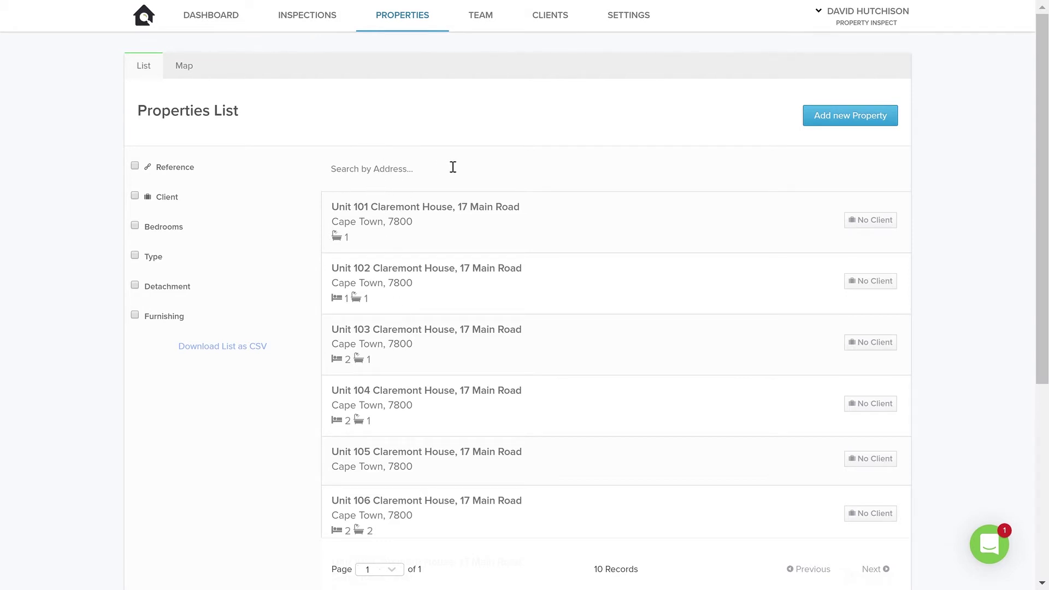
left_click(819, 125)
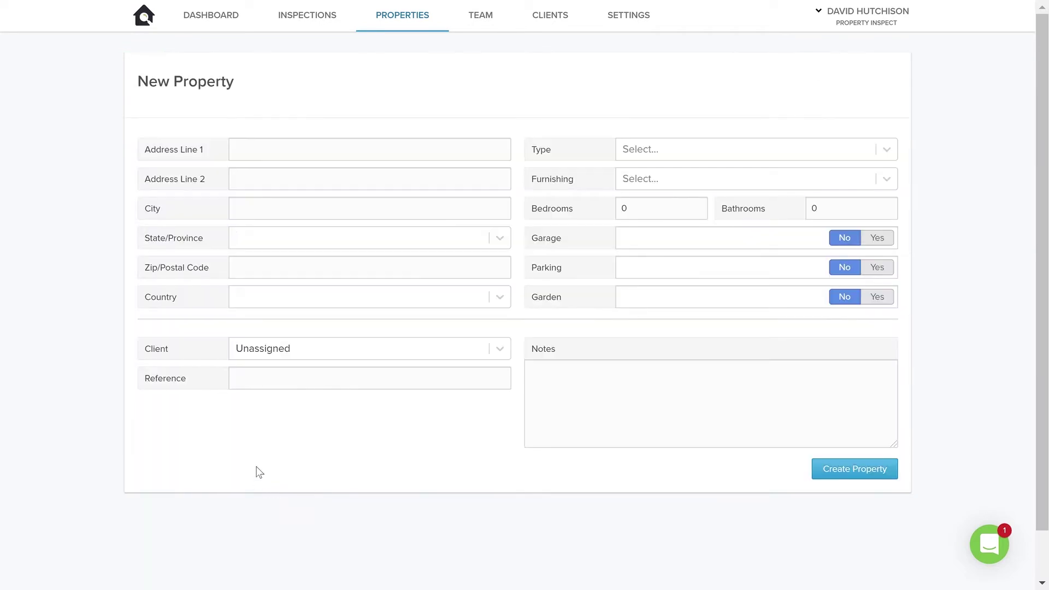
left_click(292, 157)
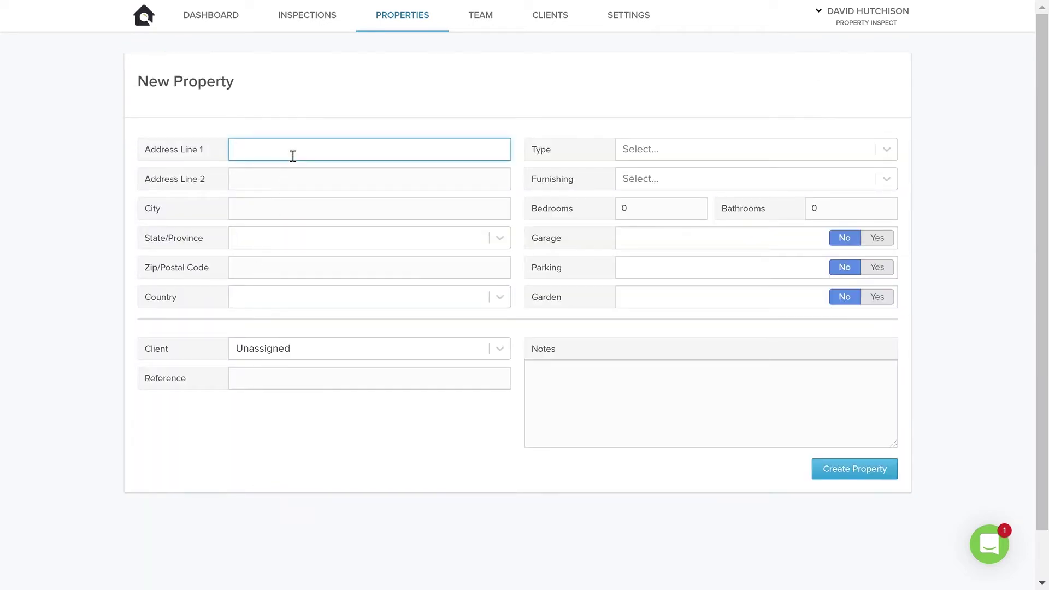
key("Tab")
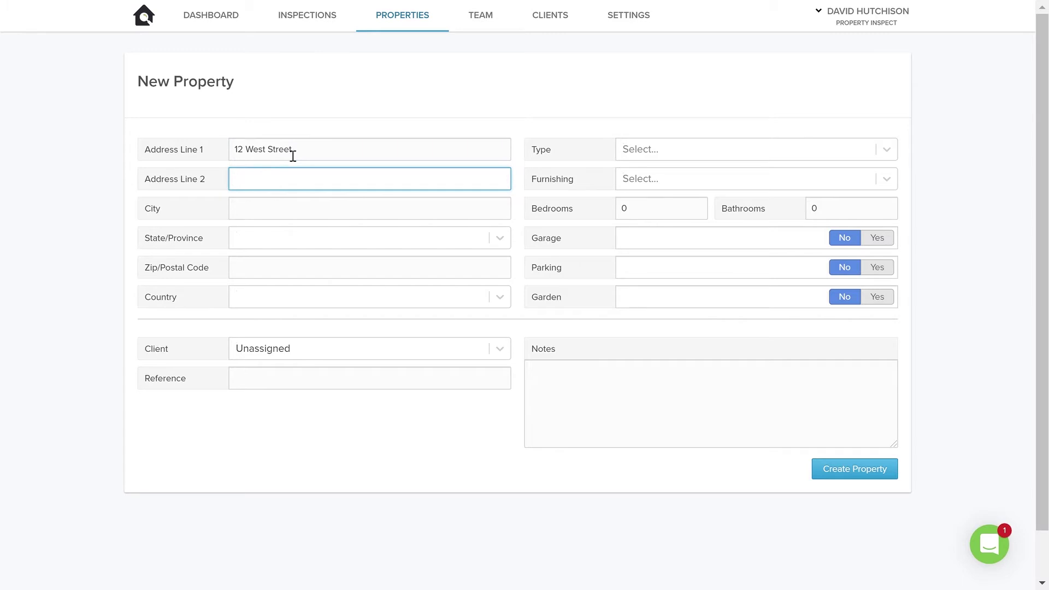
Step: Fill in Milnerton, Cape Town and postal code 8005 for the remaining address fields
type("Milt")
key("BackSpace")
type("nerton")
key("Tab")
type("Cap")
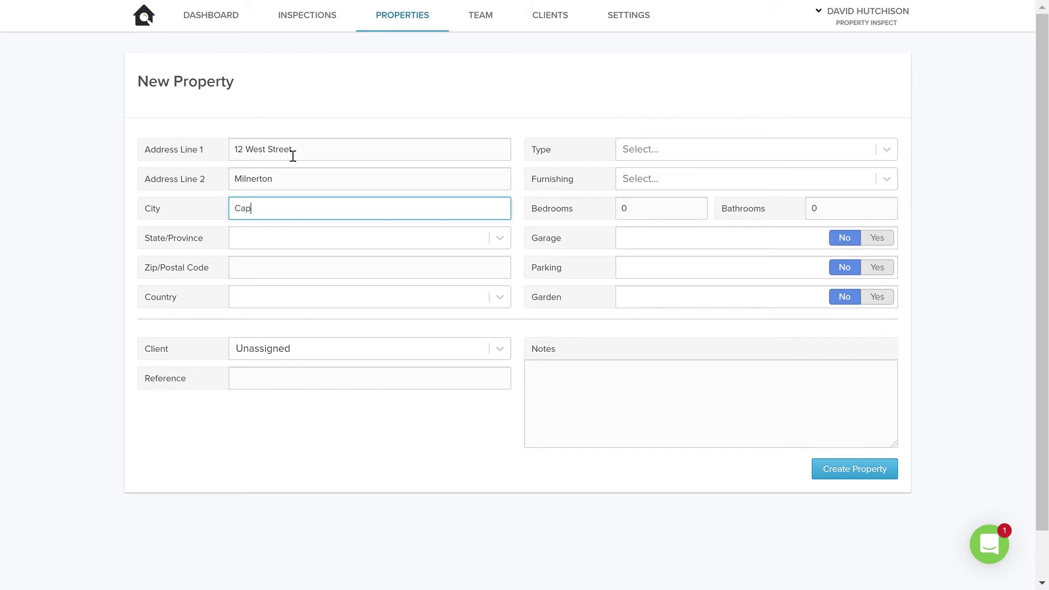
type("e Town")
key("Tab")
key("Tab")
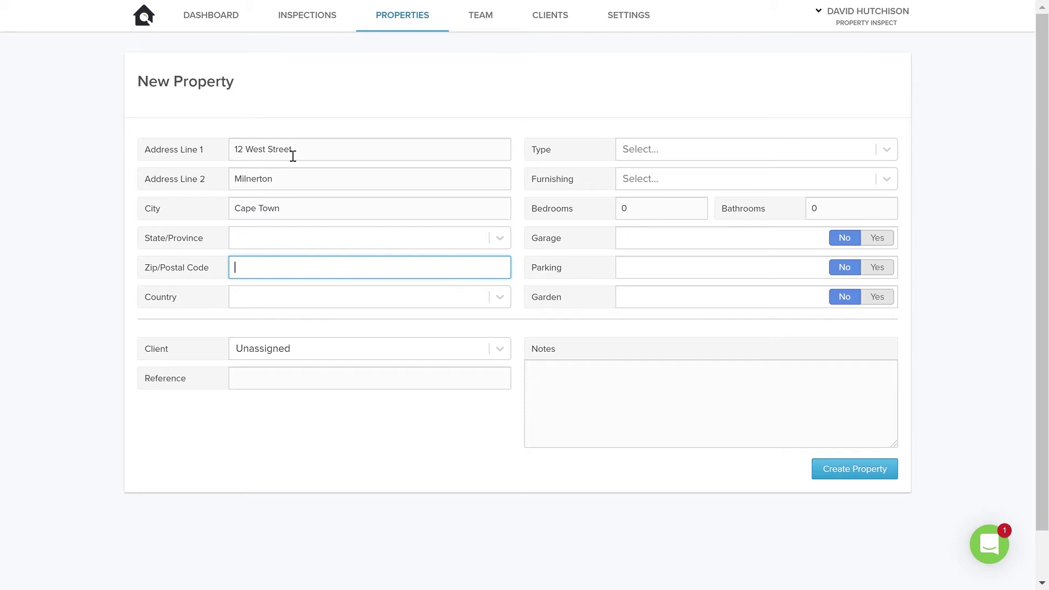
type("8005")
left_click(82, 241)
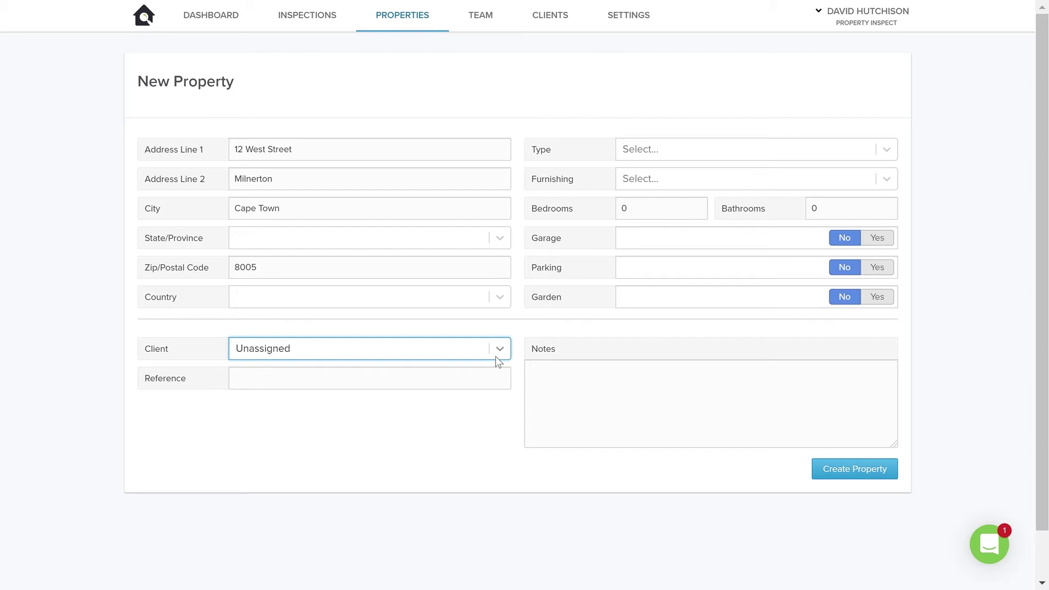
left_click(499, 363)
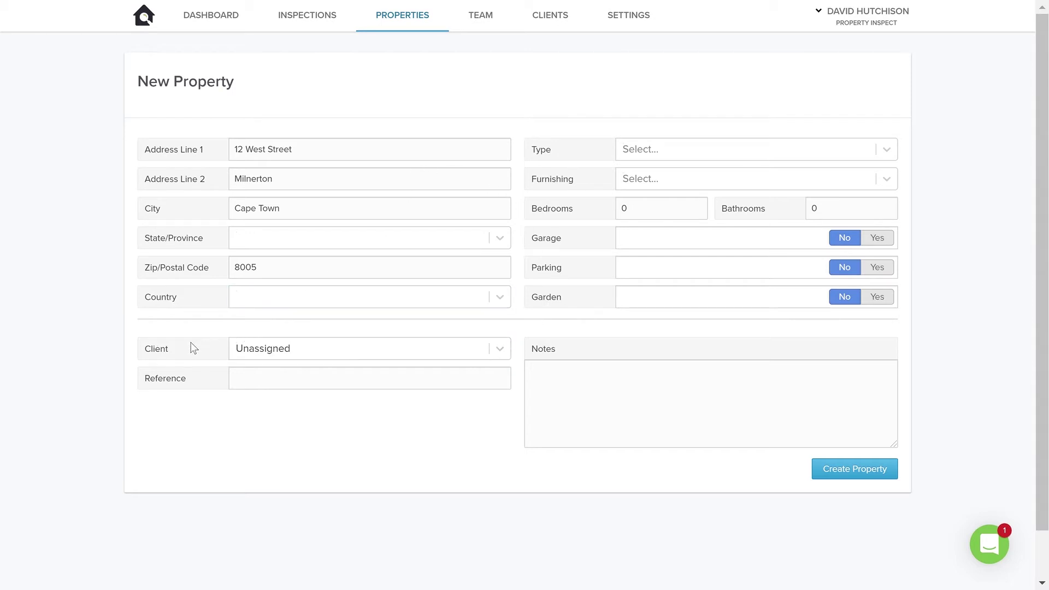
left_click(280, 350)
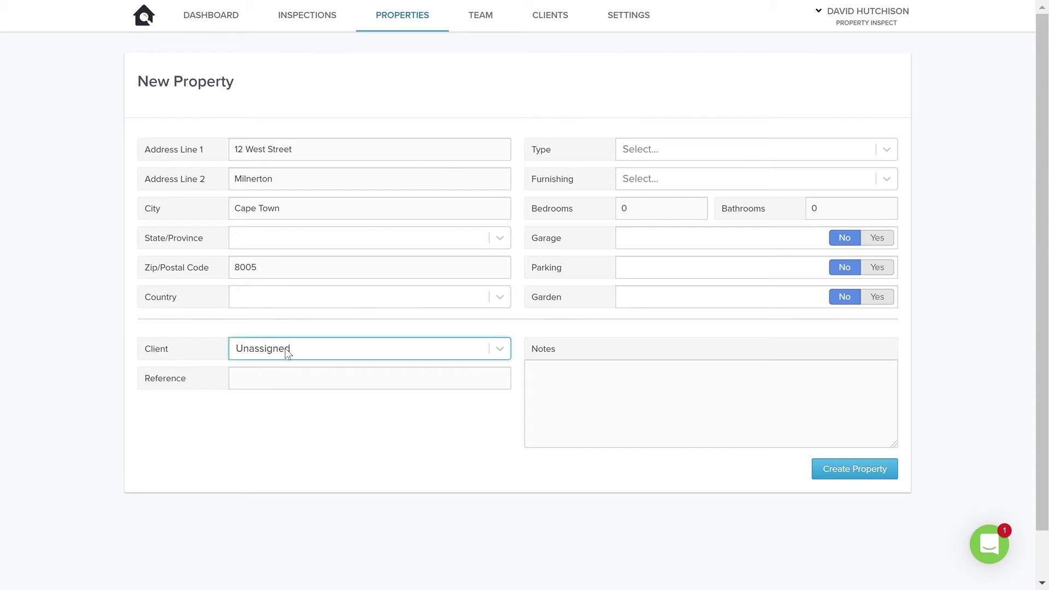
left_click(288, 353)
left_click(288, 355)
left_click(500, 351)
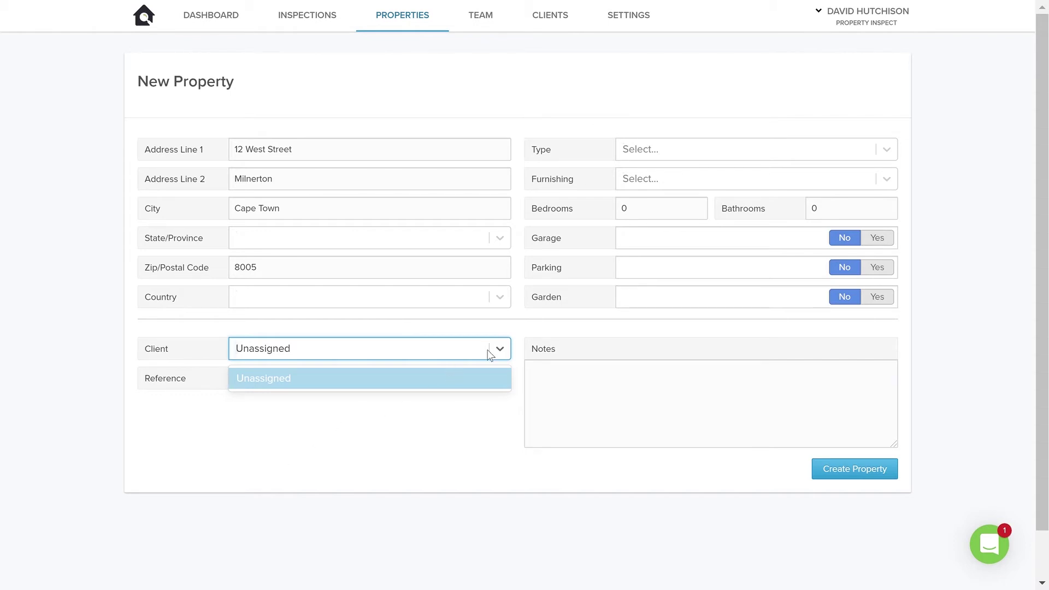
left_click(336, 465)
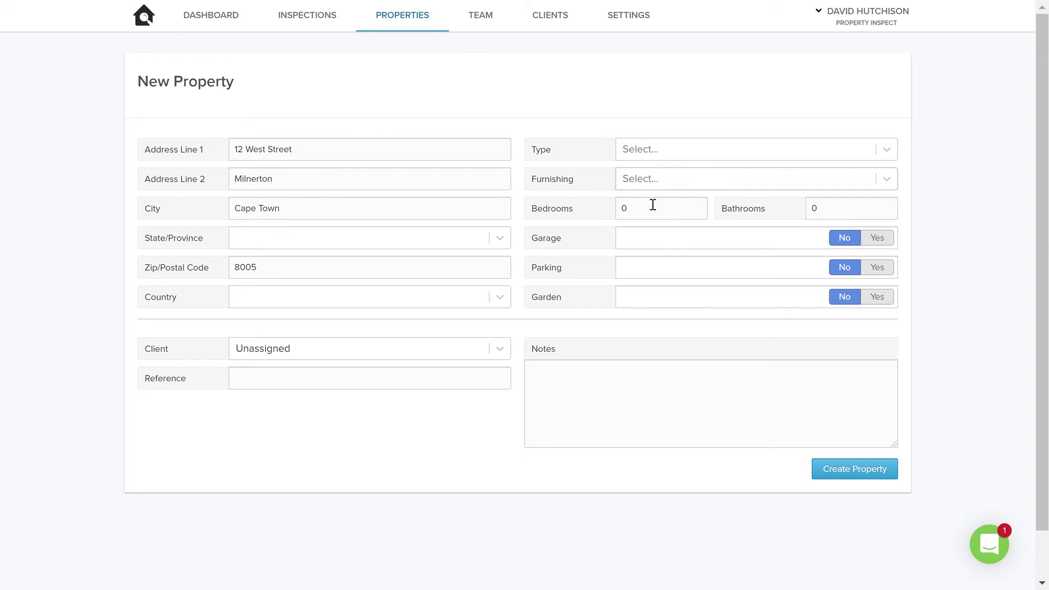
Step: Set the property type to Apartment, replacing Industrial, with 1 bedroom and 1 bathroom
left_click(664, 158)
scroll(697, 270, "down", 6)
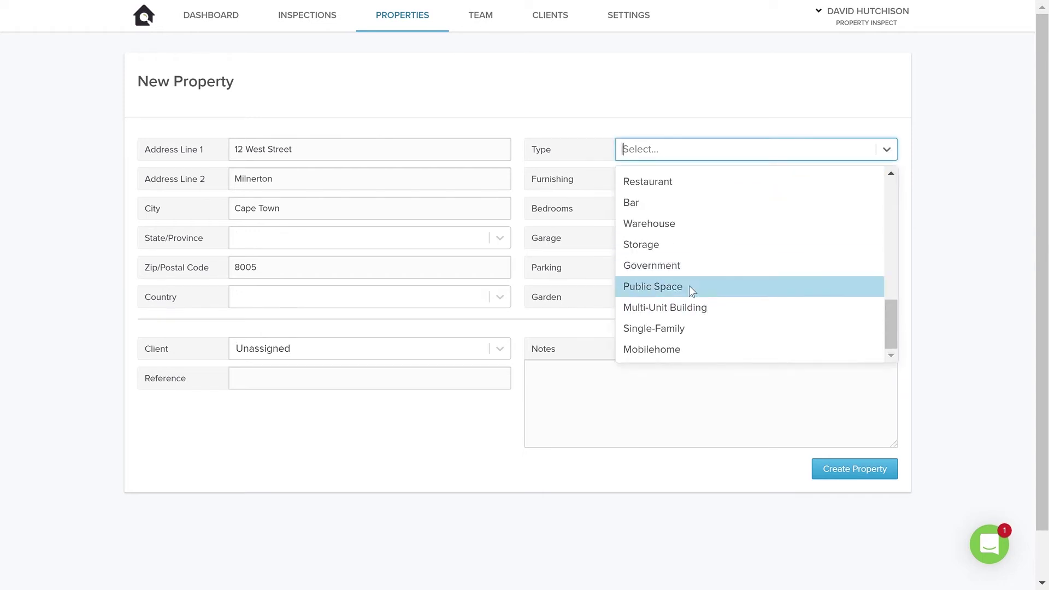
scroll(694, 302, "up", 3)
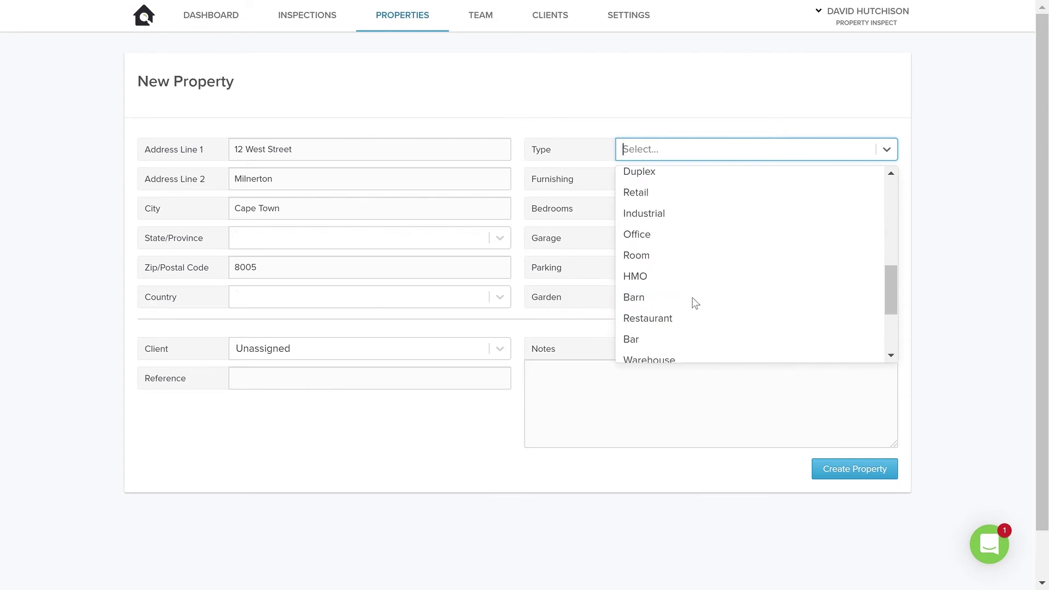
left_click(681, 212)
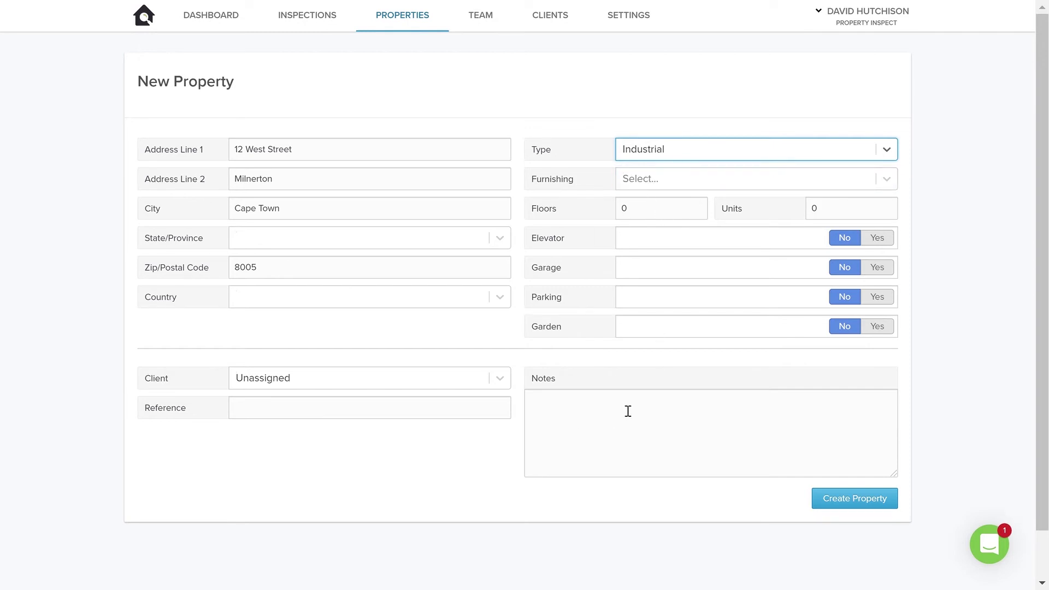
left_click(648, 154)
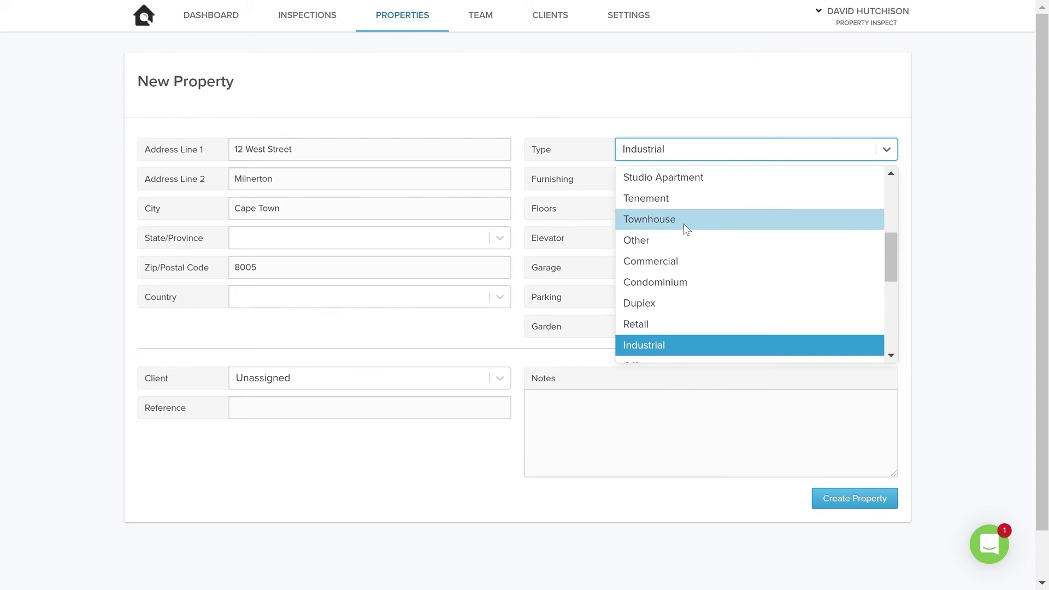
scroll(684, 219, "up", 5)
left_click(683, 203)
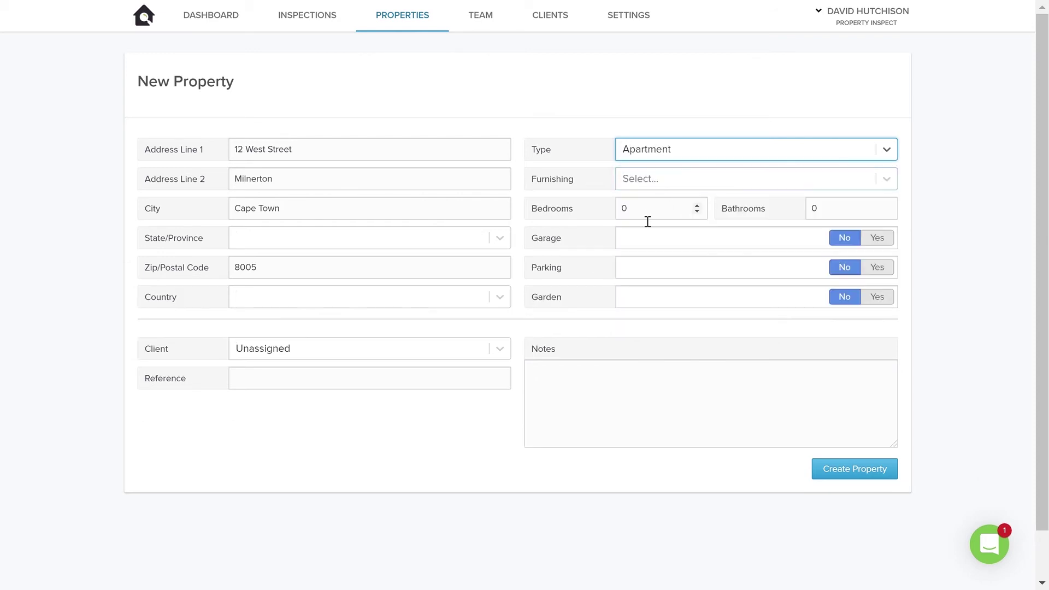
left_click(698, 206)
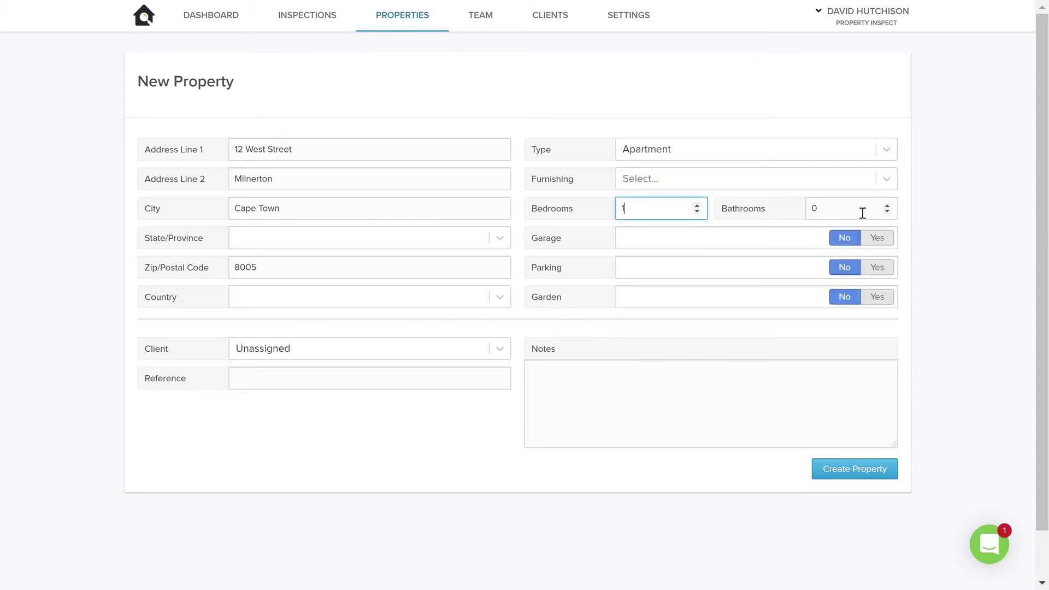
left_click(887, 206)
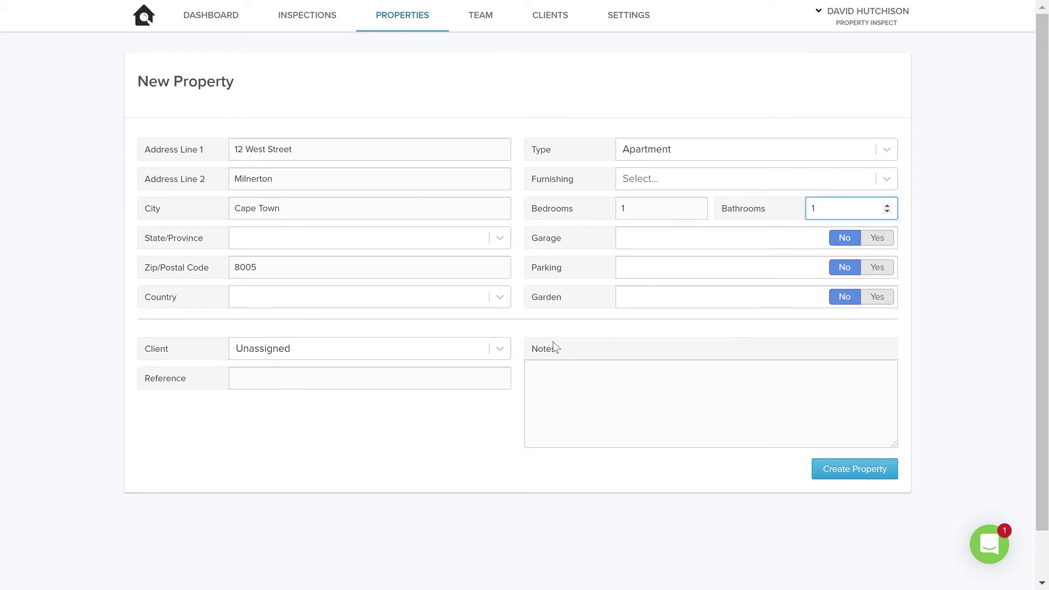
Step: Add the note 'Parking bay 104', fixing the 'bat' typo, and create the property
left_click(572, 385)
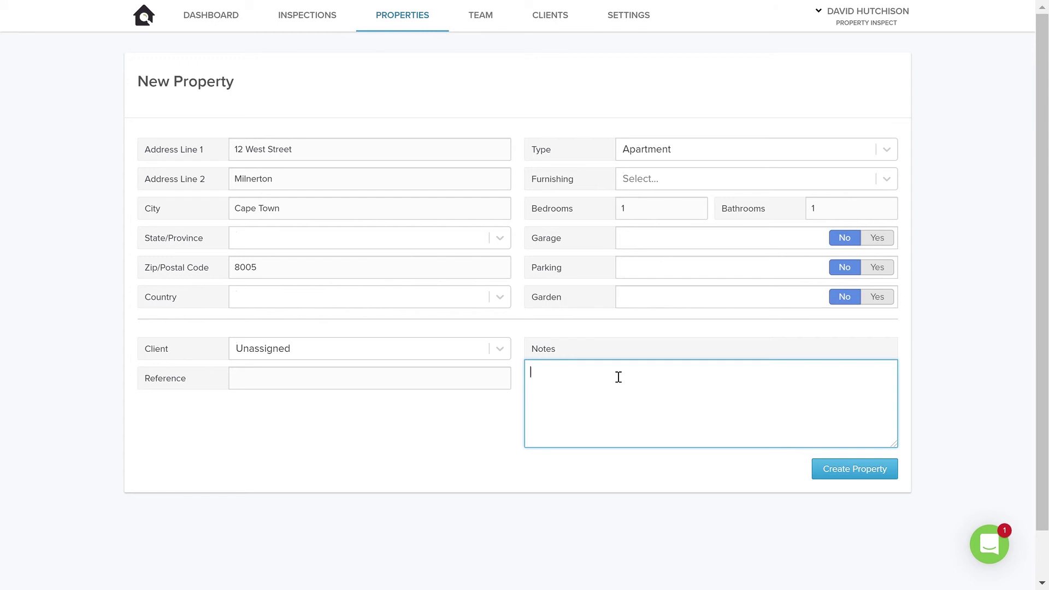
type("Parking bat 104")
key("Left")
key("Left")
key("Left")
key("Left")
key("BackSpace")
type("y")
key("End")
left_click(828, 474)
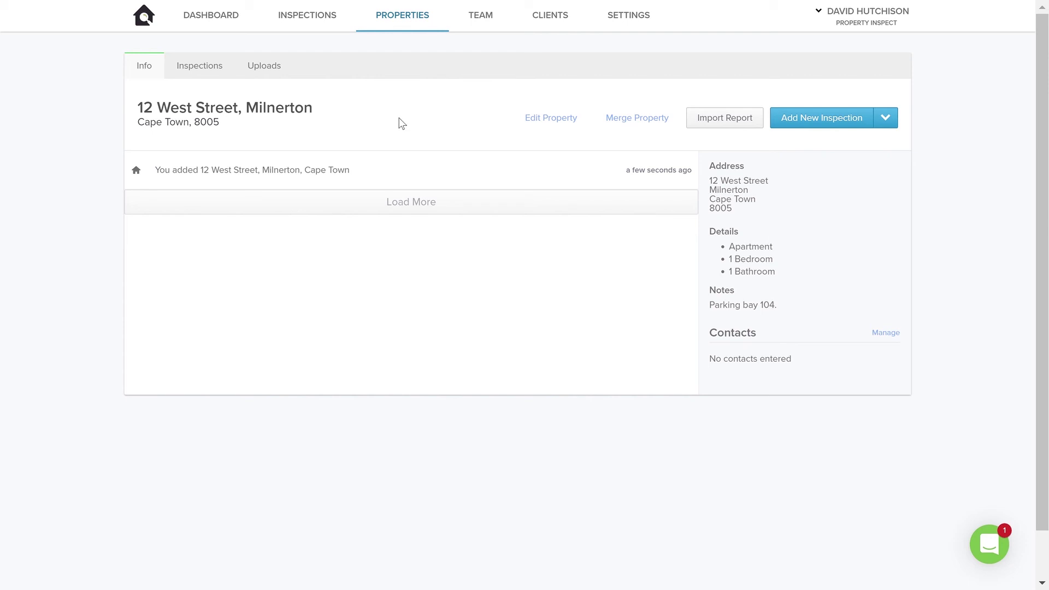
left_click(412, 20)
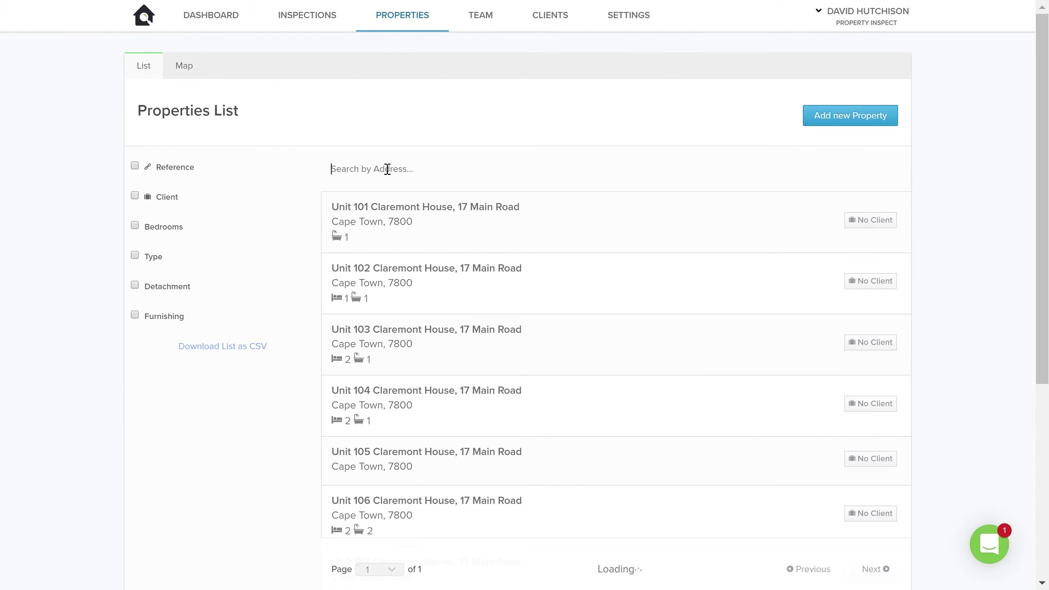
type("12")
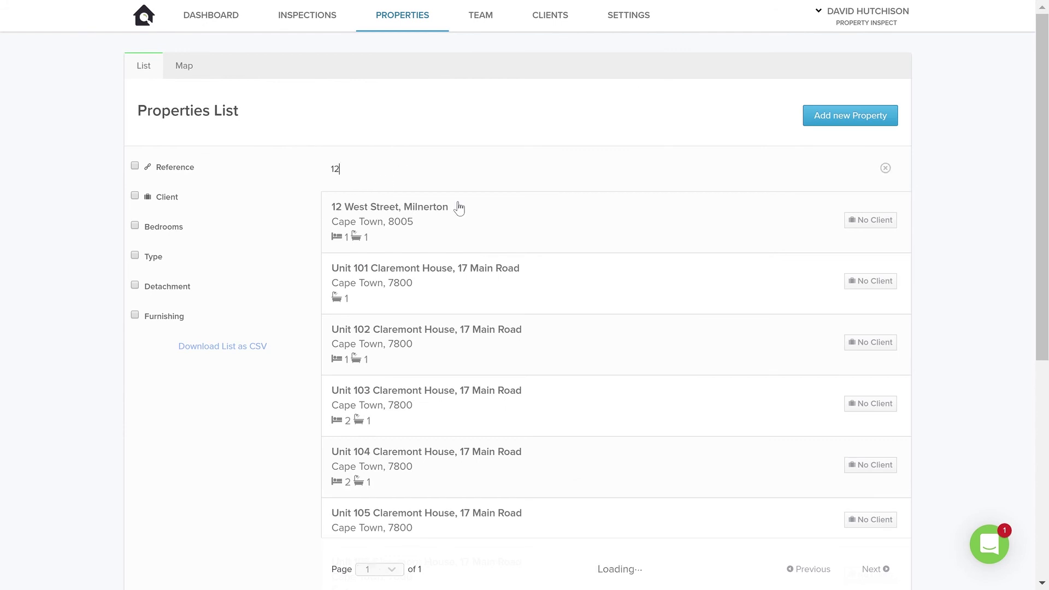
left_click(426, 215)
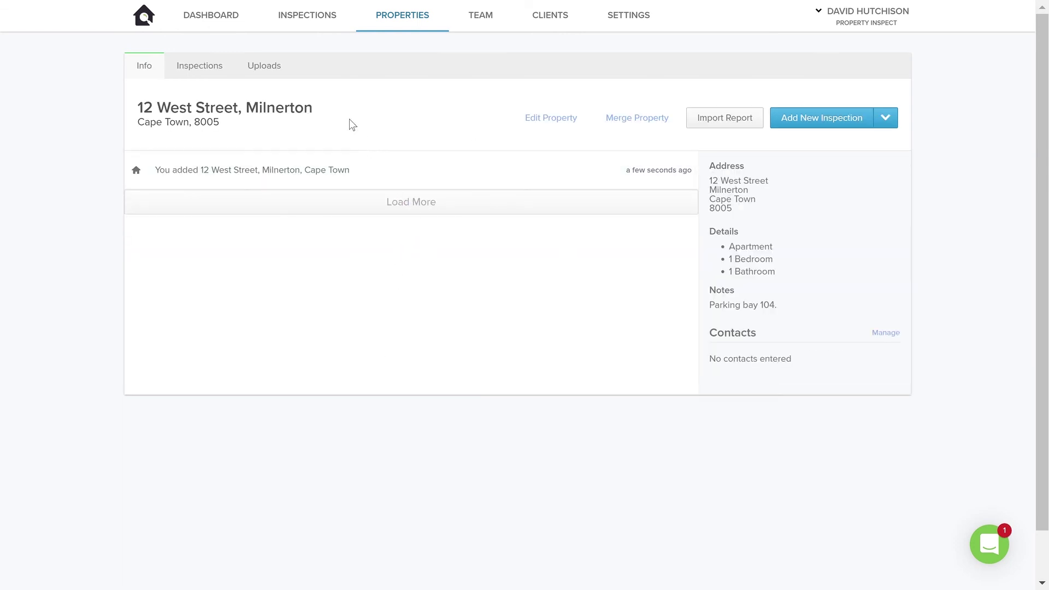
left_click(202, 74)
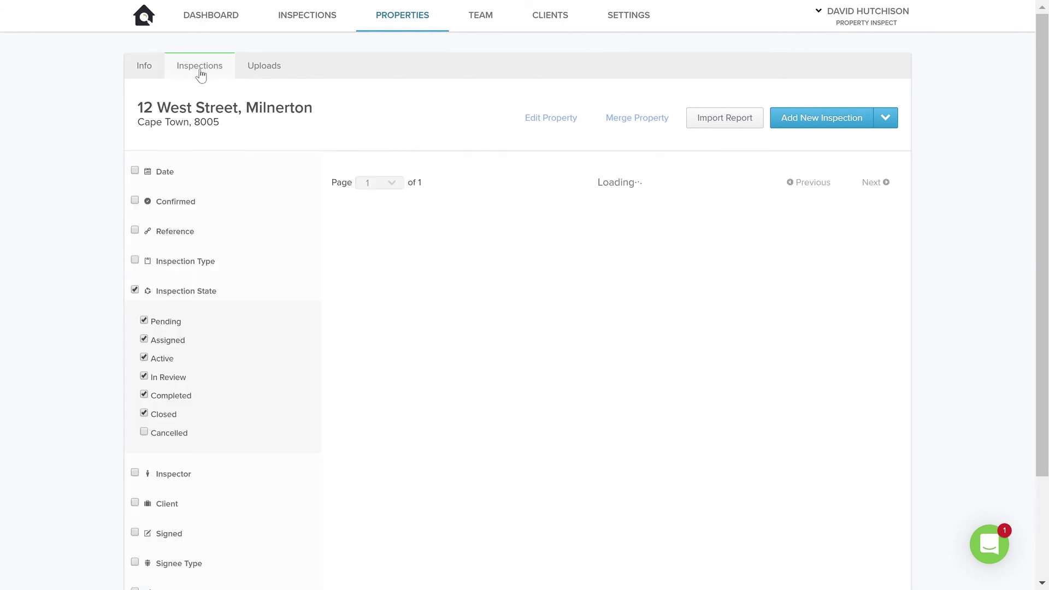
left_click(134, 290)
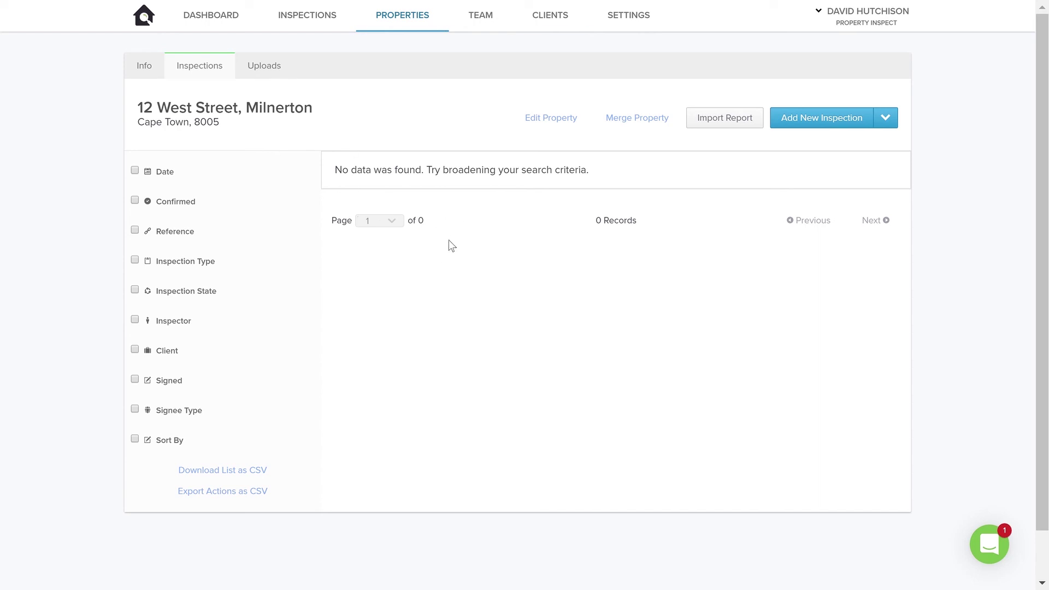
left_click(148, 70)
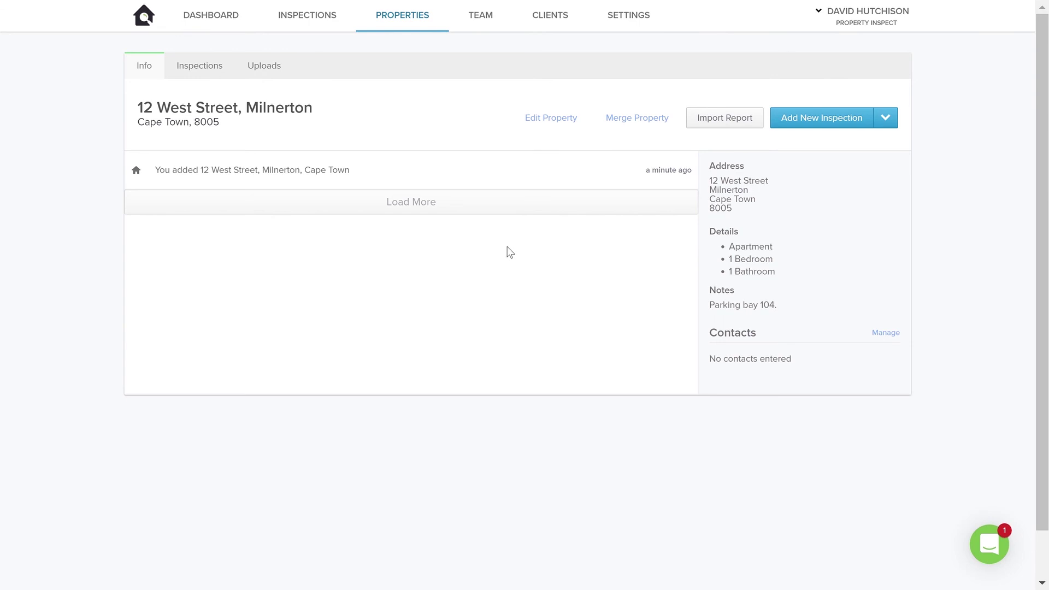